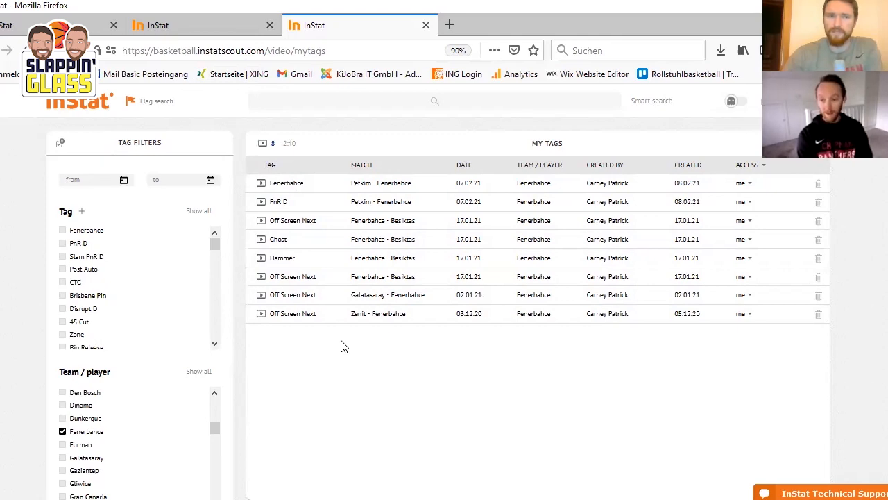
Step: Close the two extra browser tabs and return to the InStat home page with an empty player search field
click(426, 25)
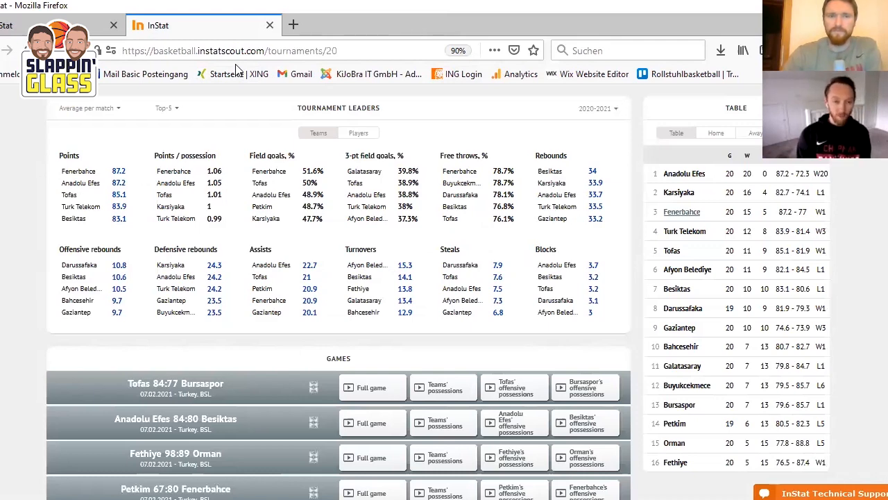
click(270, 25)
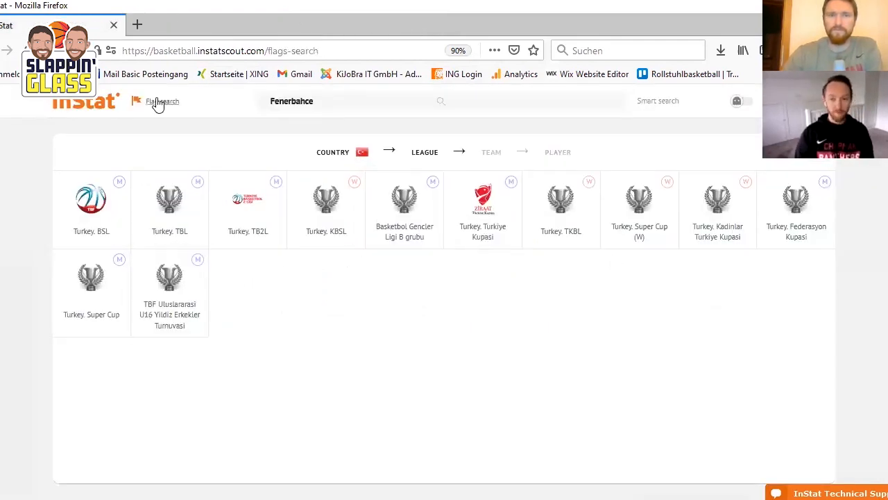
click(324, 102)
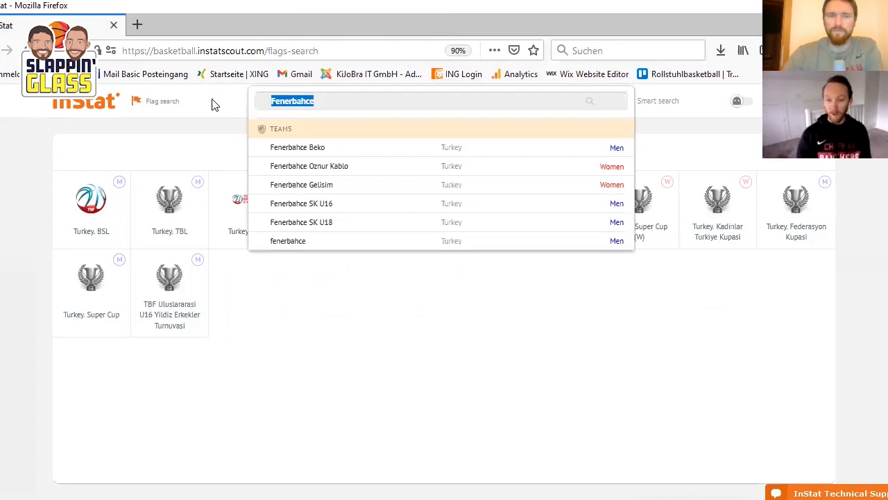
click(69, 102)
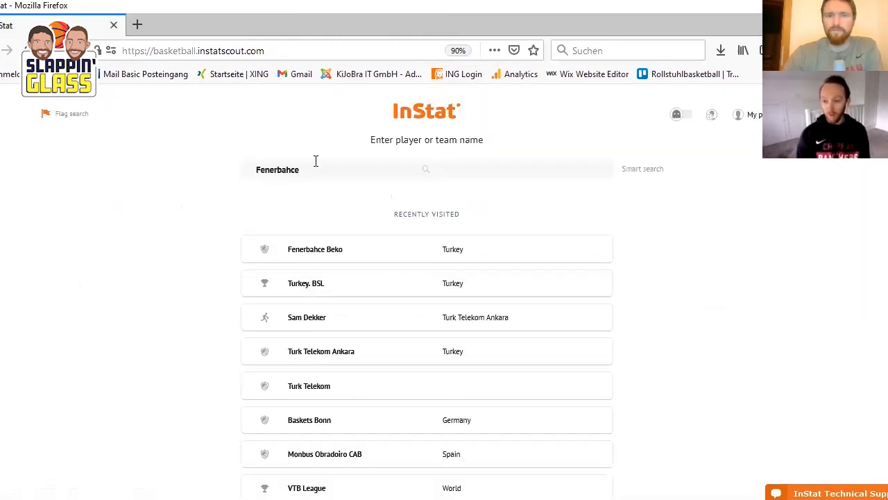
click(315, 167)
key(BackSpace)
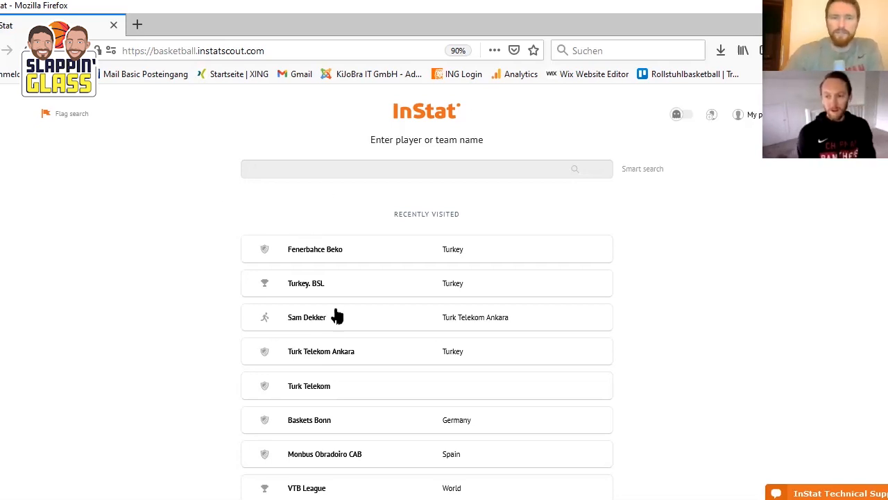
click(301, 323)
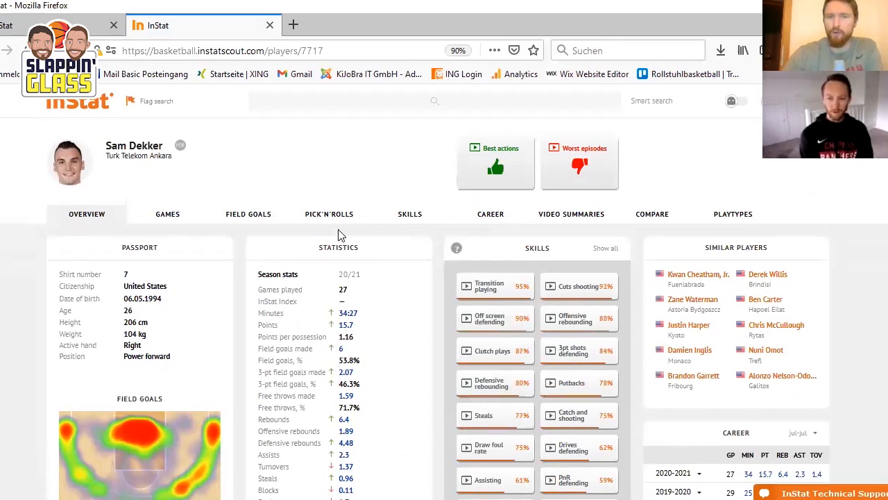
click(411, 219)
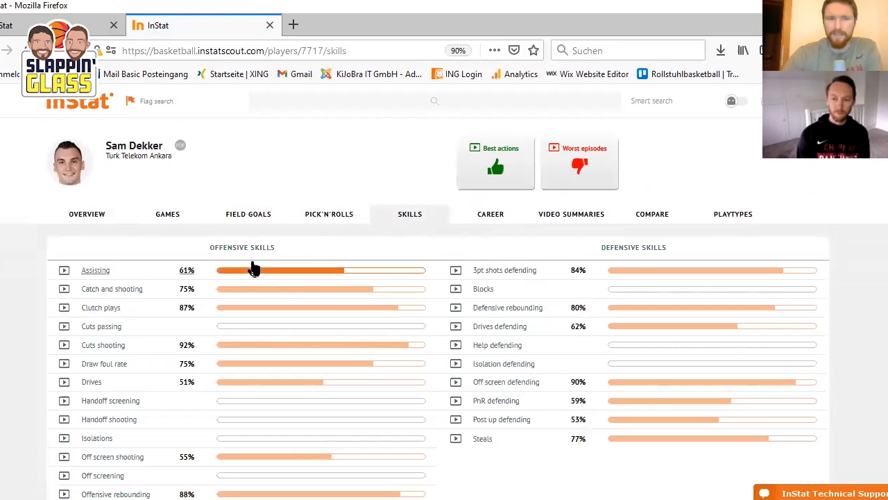
scroll(226, 244, down, 2)
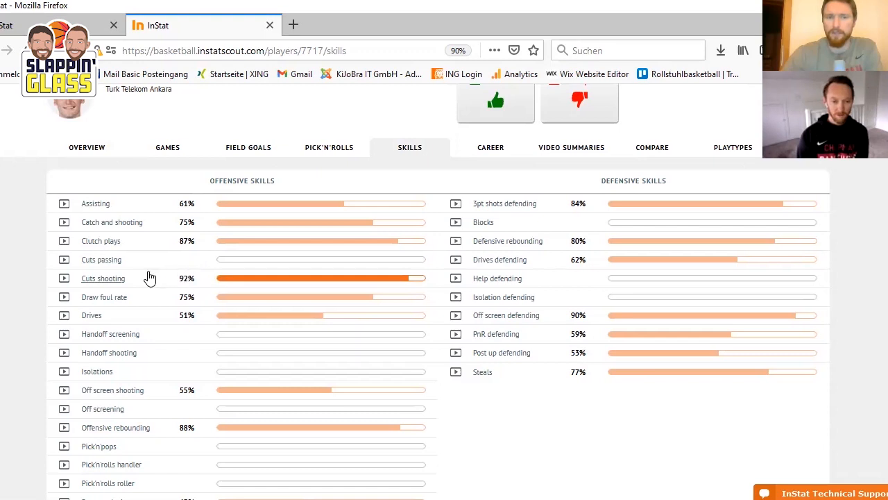
Step: Play the Cuts shooting episodes, pausing the clip to look through the available tags
click(109, 280)
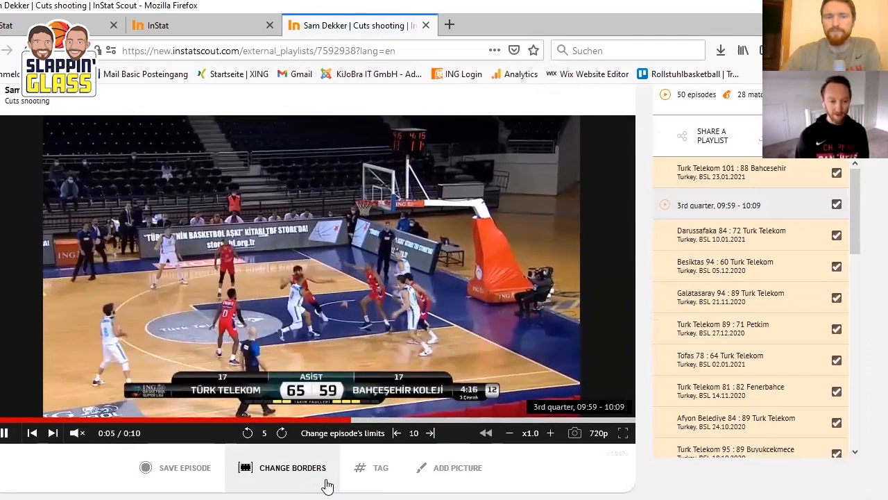
click(5, 434)
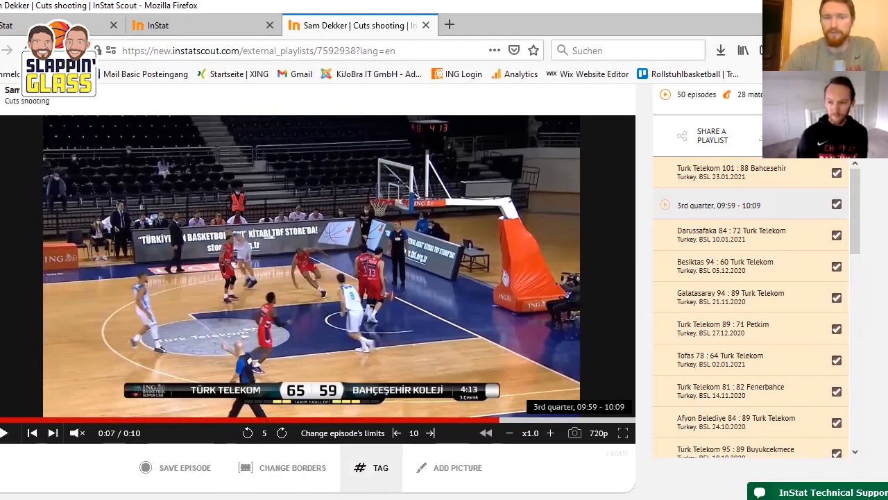
click(372, 468)
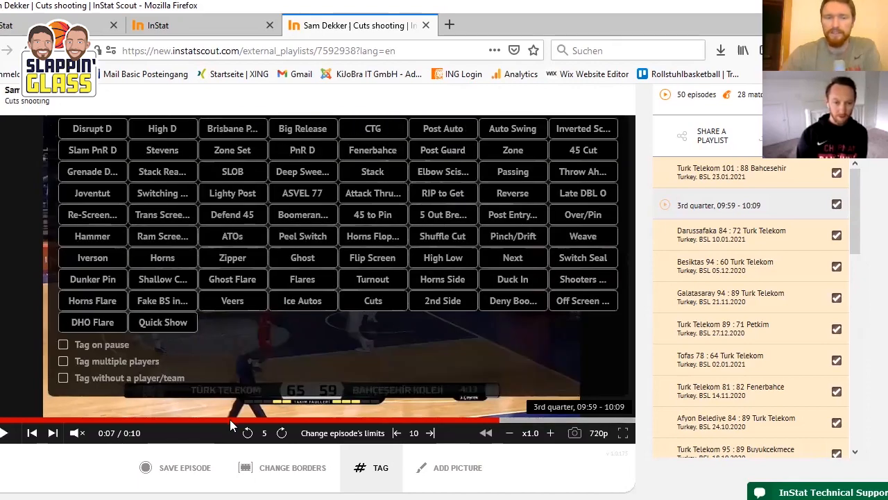
click(360, 475)
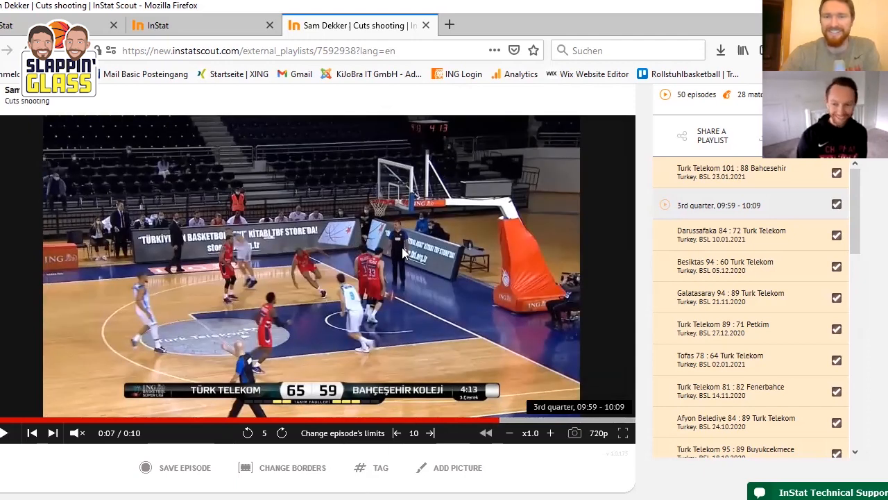
click(224, 28)
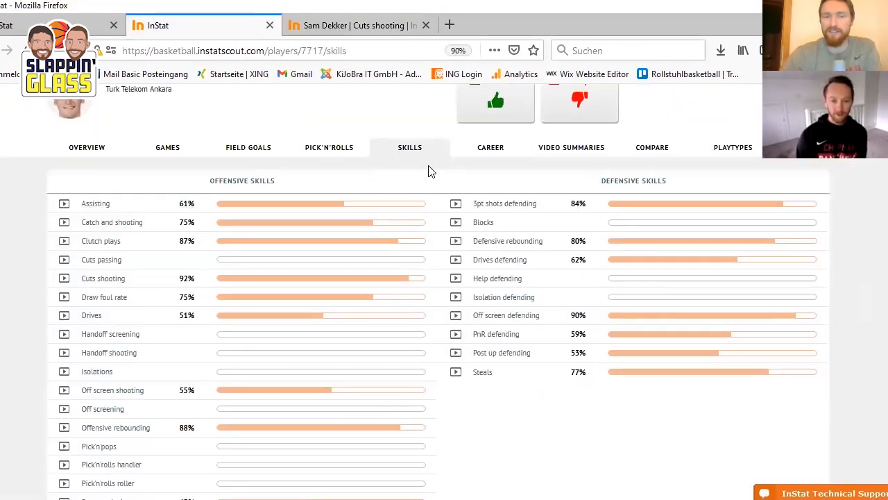
click(253, 151)
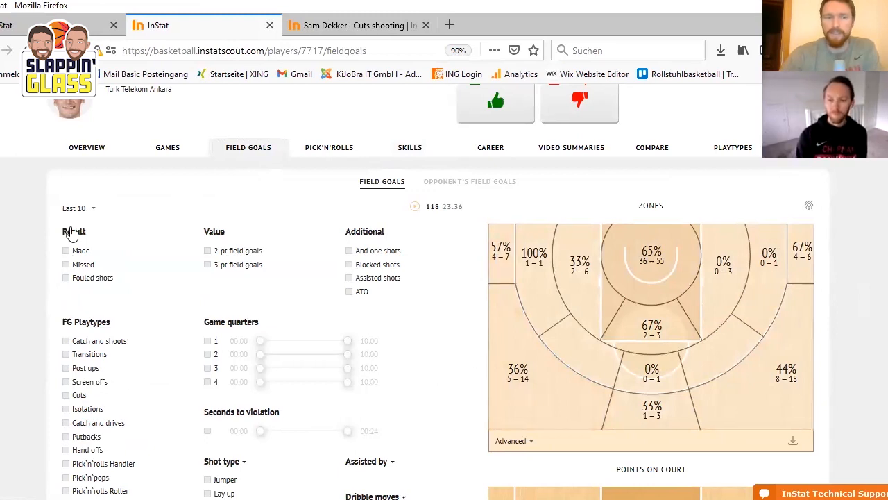
scroll(174, 256, down, 2)
scroll(676, 278, up, 2)
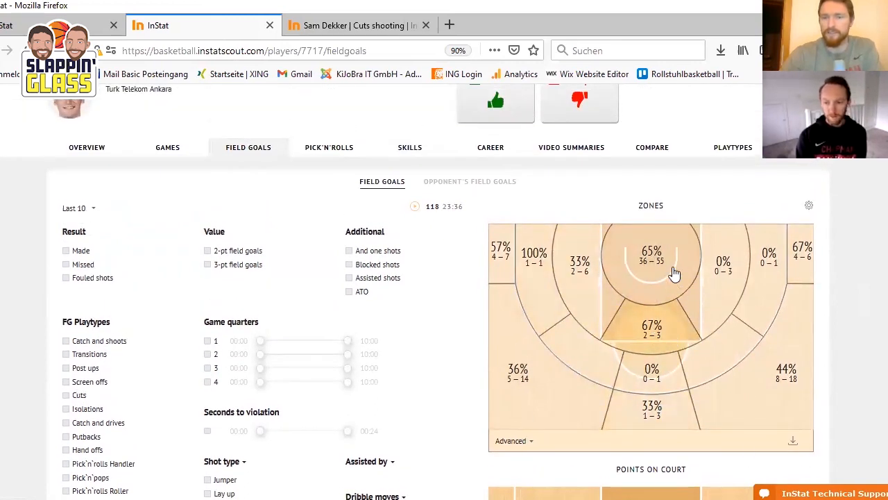
Step: Watch a clip of his three-point attempts from the right wing zone, and close the player
click(782, 378)
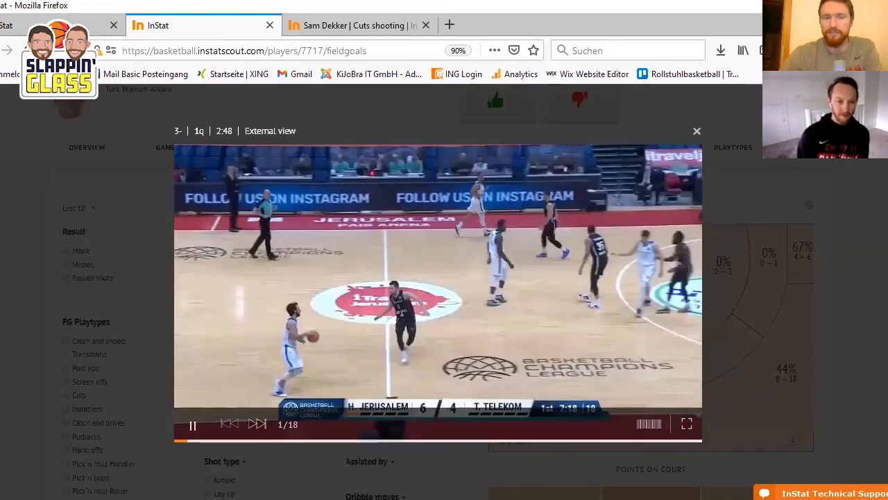
click(281, 440)
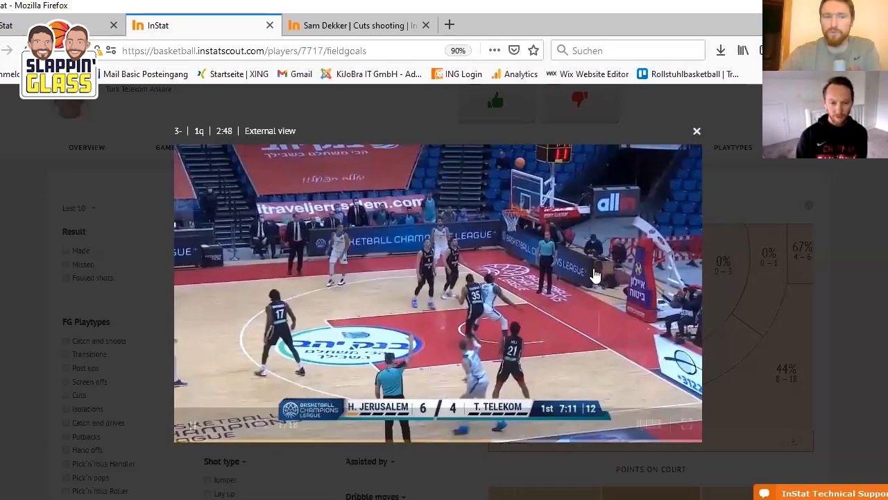
click(697, 133)
Step: Filter the field goals to made shots from cuts in the last 3 matches
scroll(46, 284, down, 2)
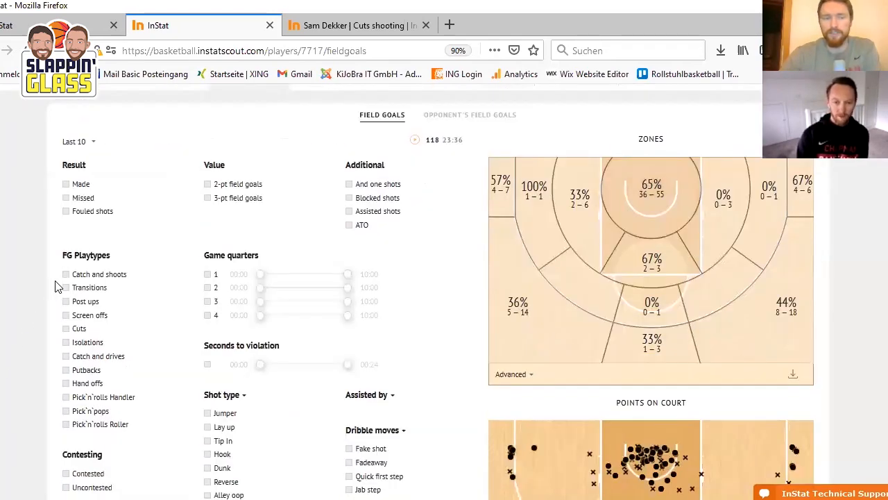
click(66, 330)
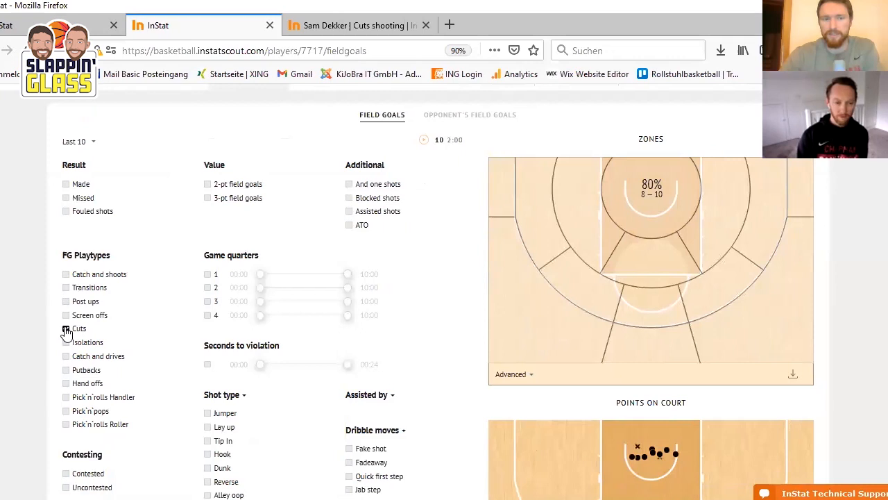
click(66, 184)
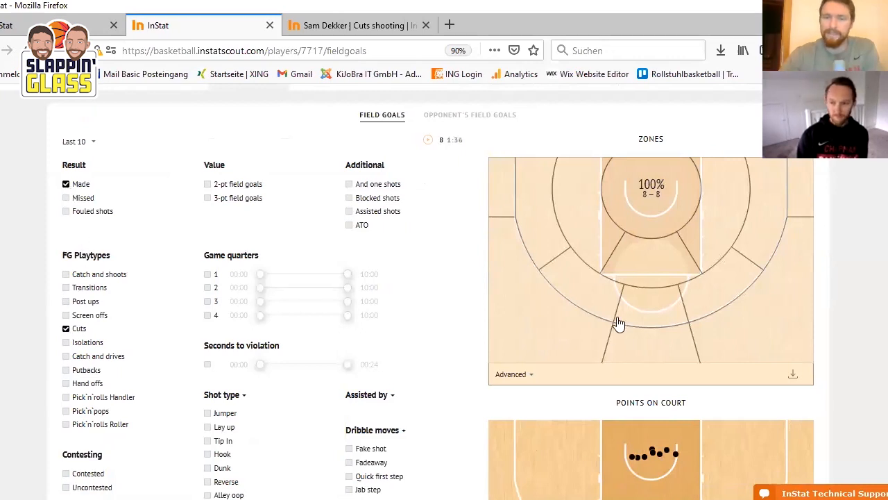
click(89, 143)
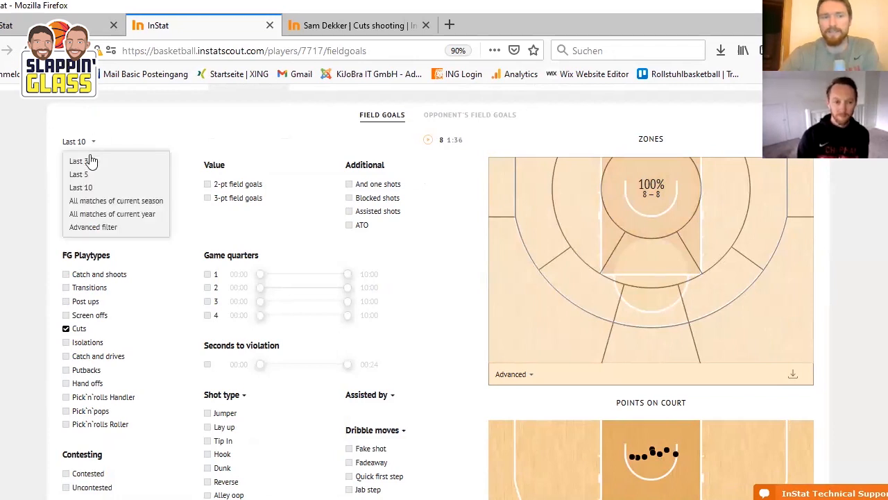
click(86, 160)
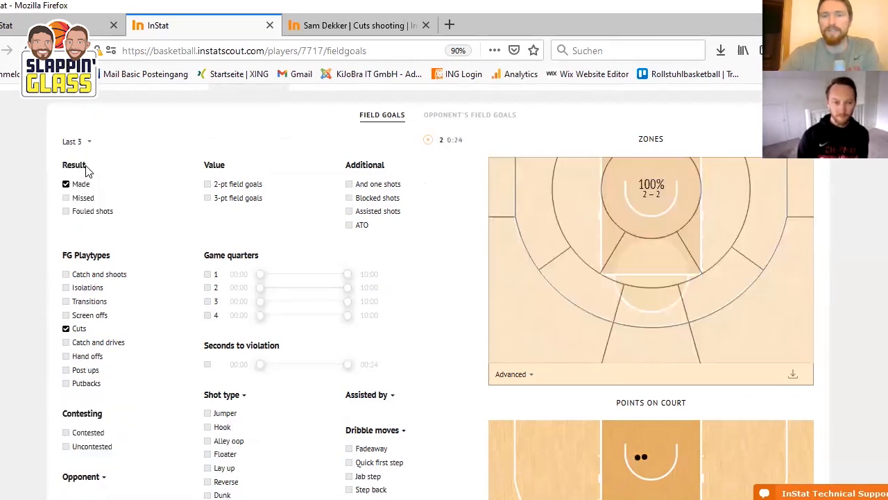
Step: Watch the clip of the made cuts at the basket, pause it and close the player
click(639, 197)
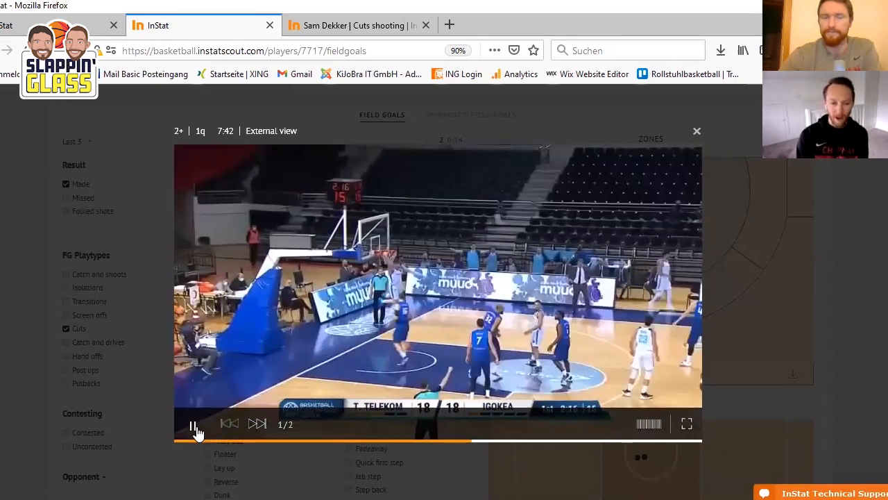
click(195, 426)
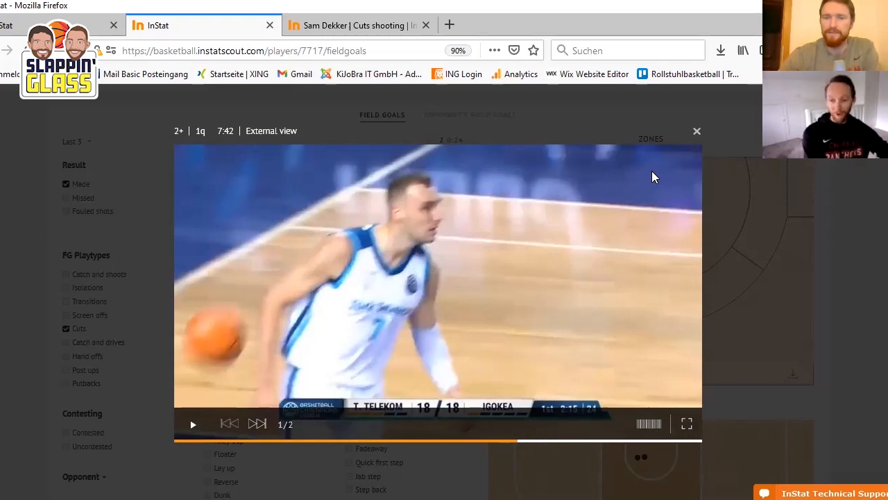
click(696, 131)
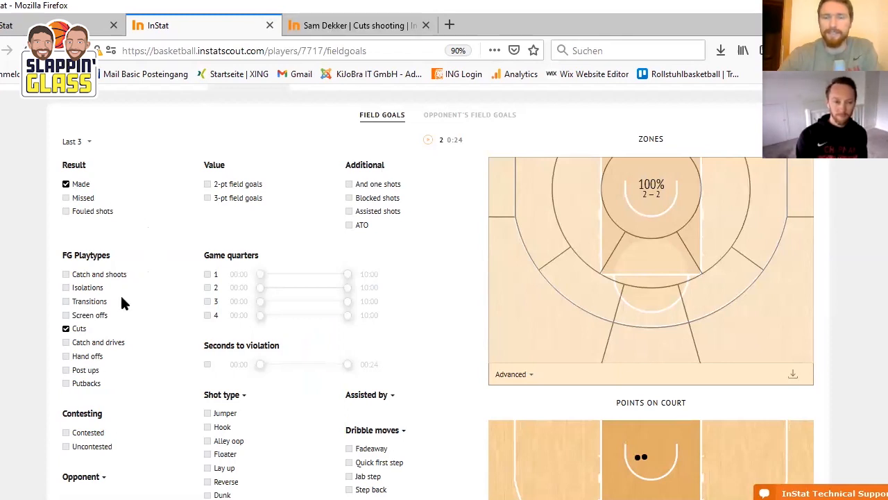
Step: Use the advanced match filter to limit the field goals to the Turkey. BSL away game @ Tofas Bursa
scroll(303, 307, up, 3)
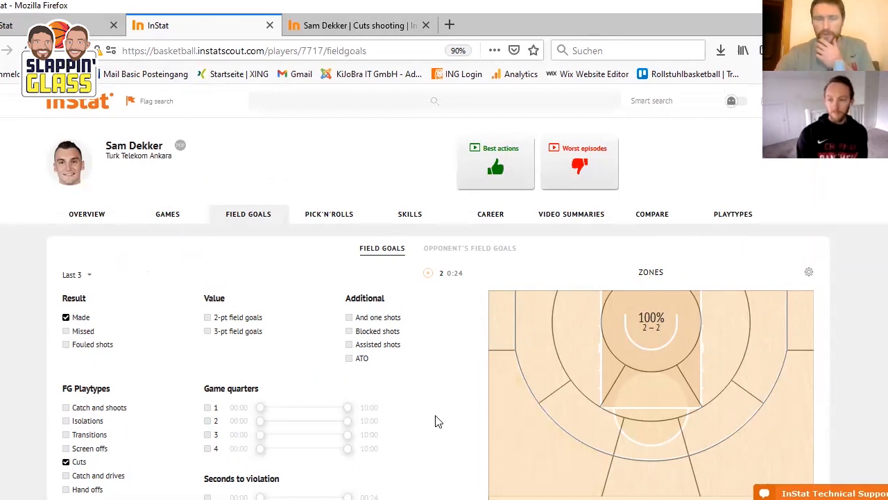
click(84, 275)
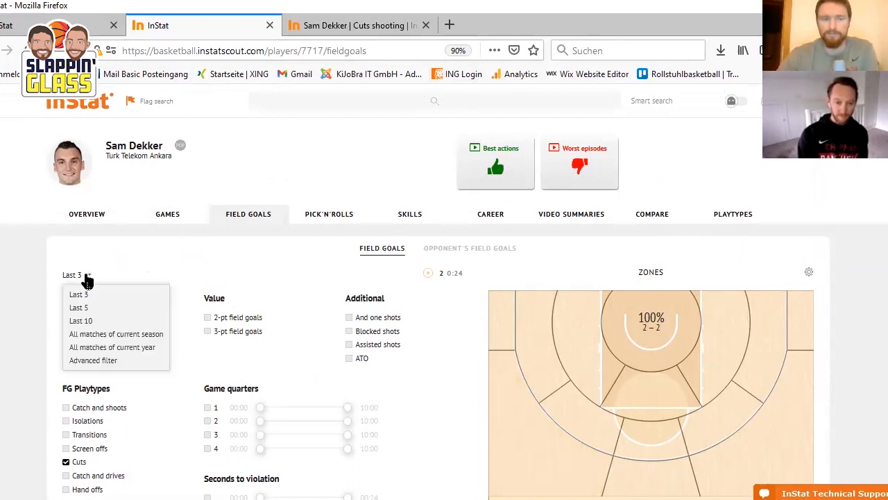
click(87, 360)
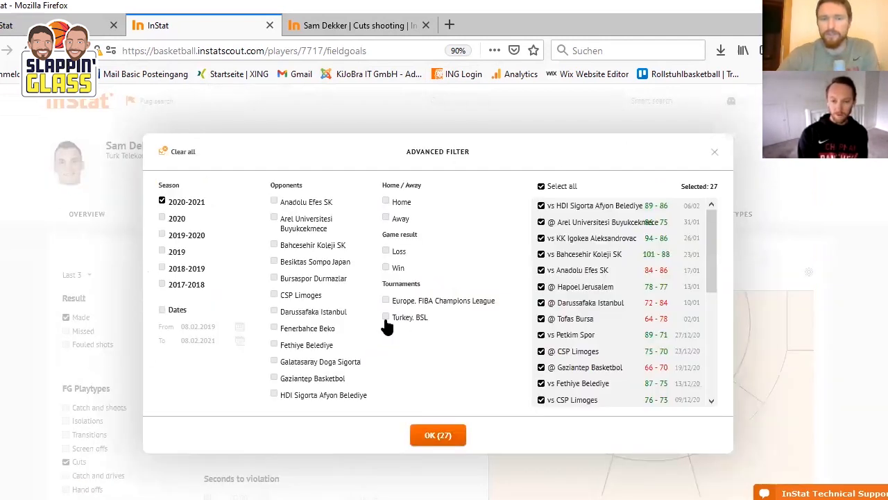
click(387, 320)
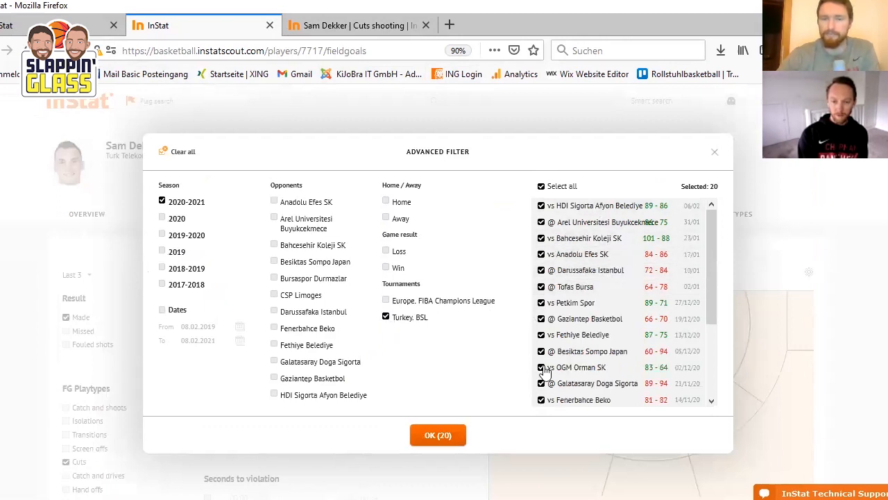
click(541, 187)
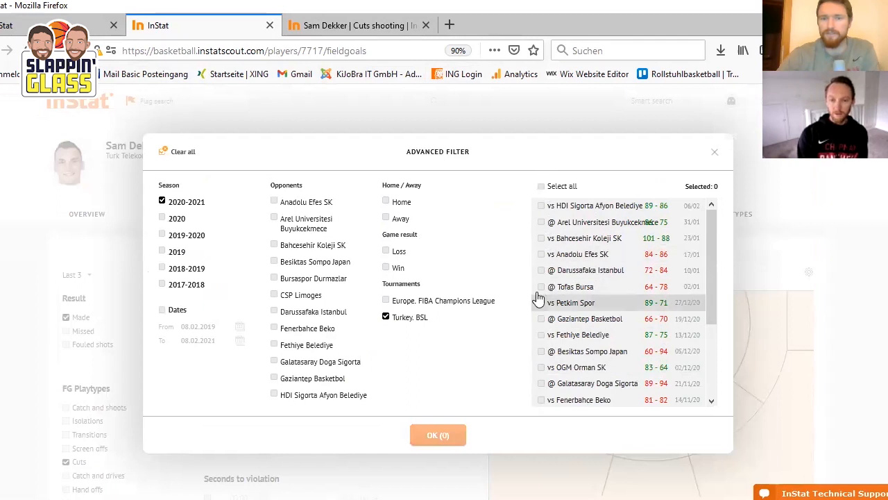
click(541, 287)
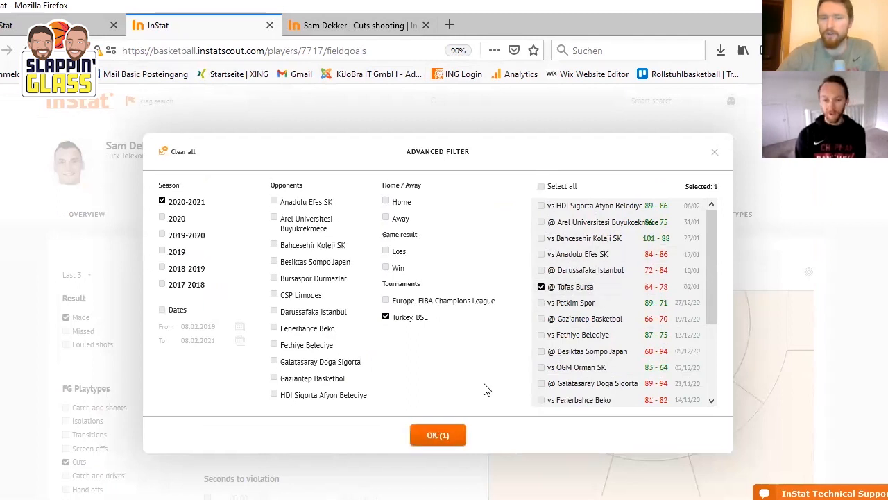
click(445, 437)
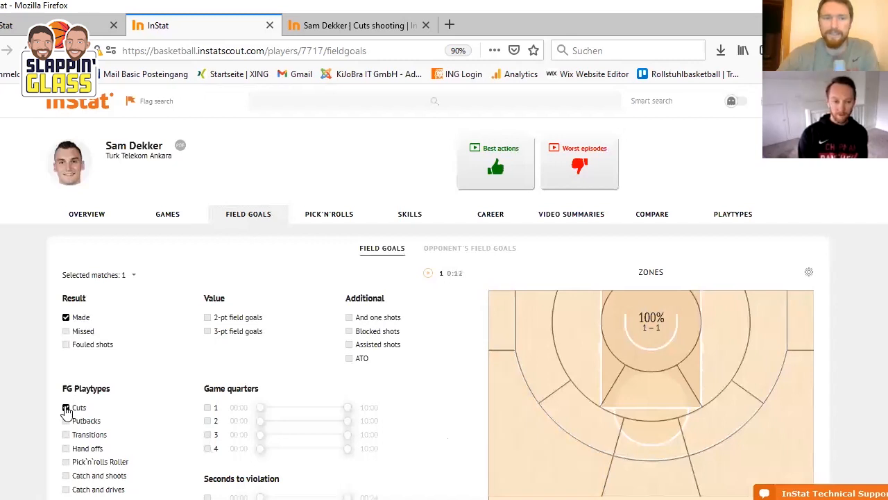
Step: Remove the Cuts playtype filter and review the made shots and remaining filters for the selected match
click(66, 408)
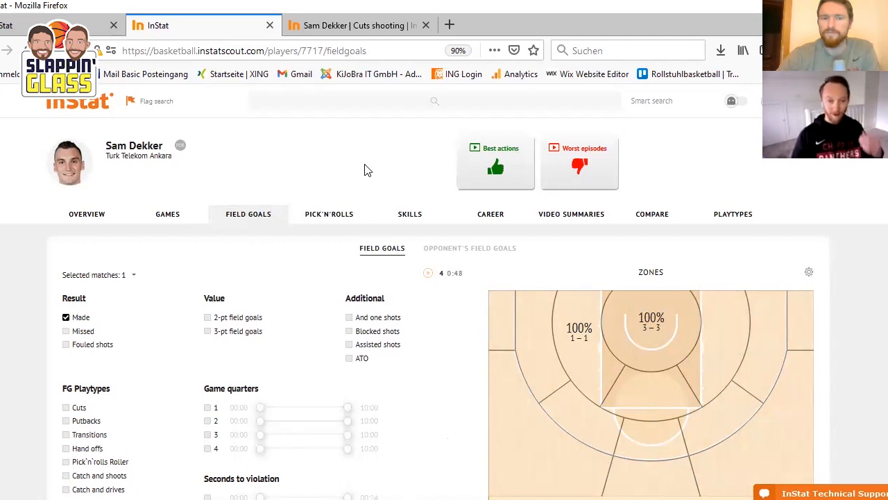
scroll(368, 170, down, 2)
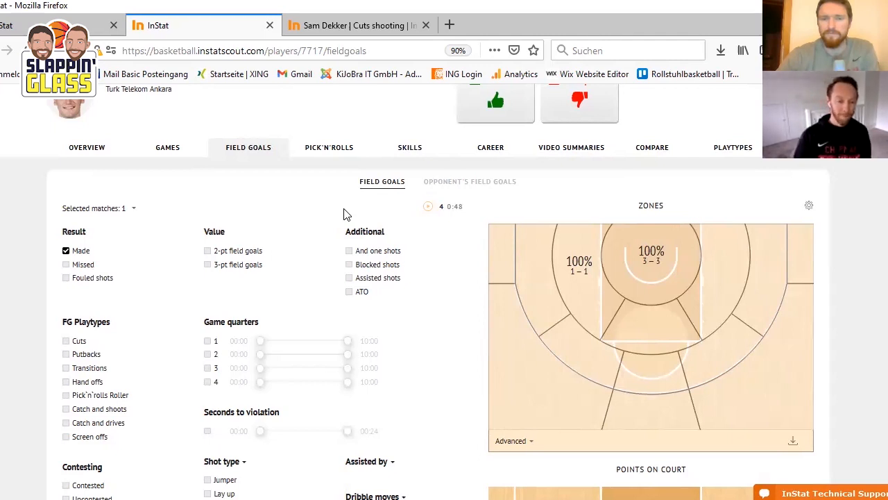
scroll(399, 375, down, 2)
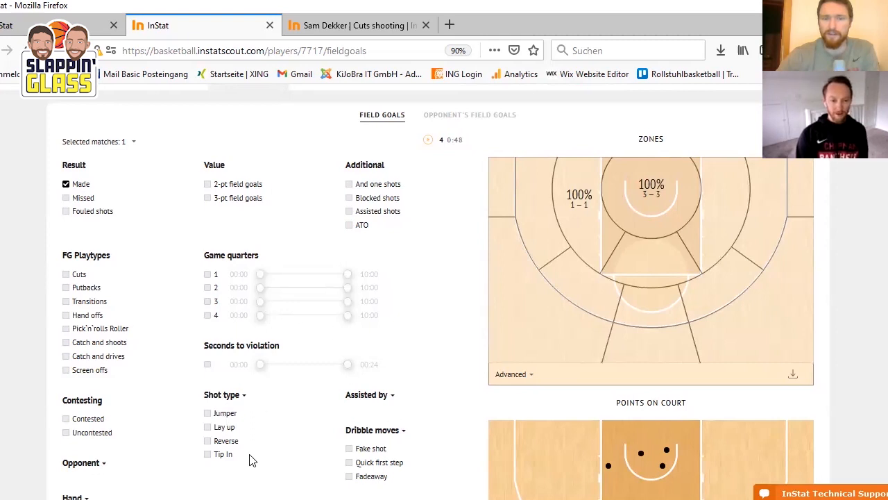
Step: Go from the player profile to the Turk Telekom Ankara team page and show its pick'n'roll data
scroll(278, 435, up, 3)
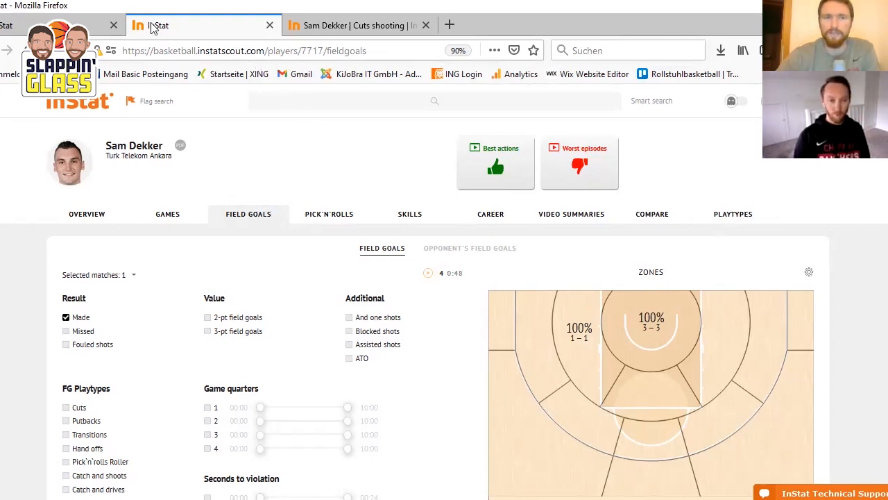
click(157, 164)
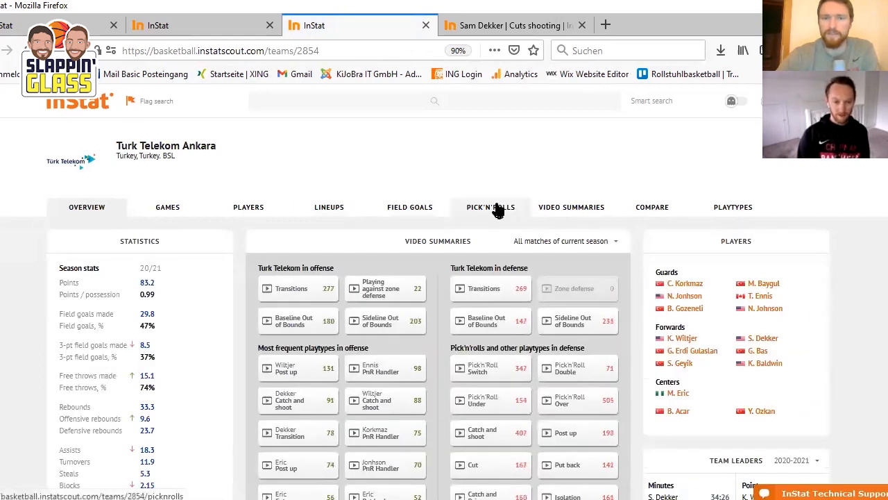
click(498, 209)
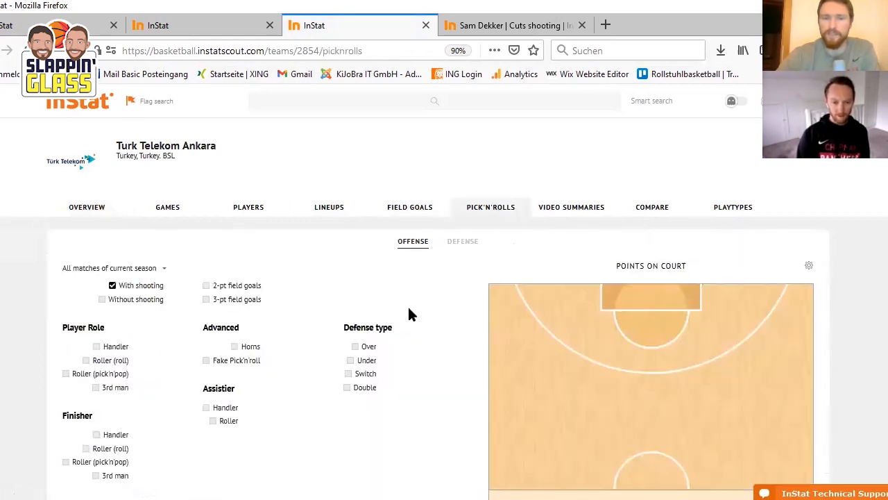
Step: Review the team's offensive pick'n'rolls by zone, watch the clips going toward the middle from the left wing zone, and close the player
scroll(408, 310, down, 2)
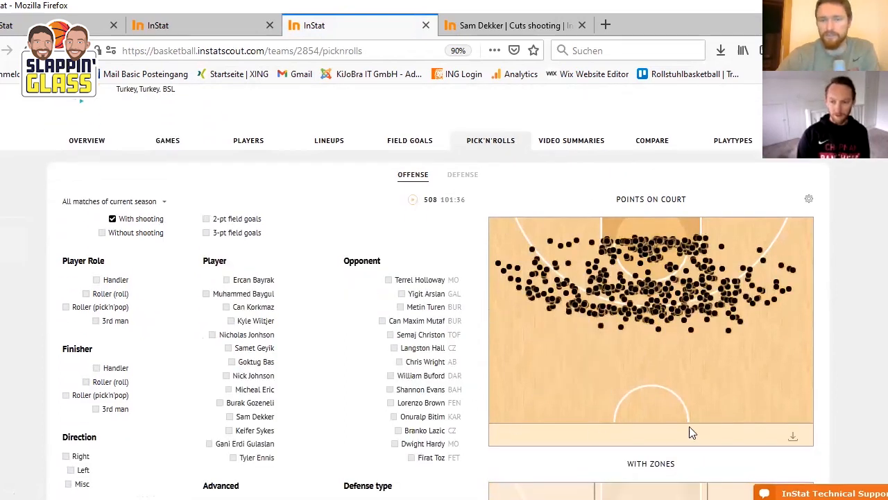
scroll(600, 332, down, 2)
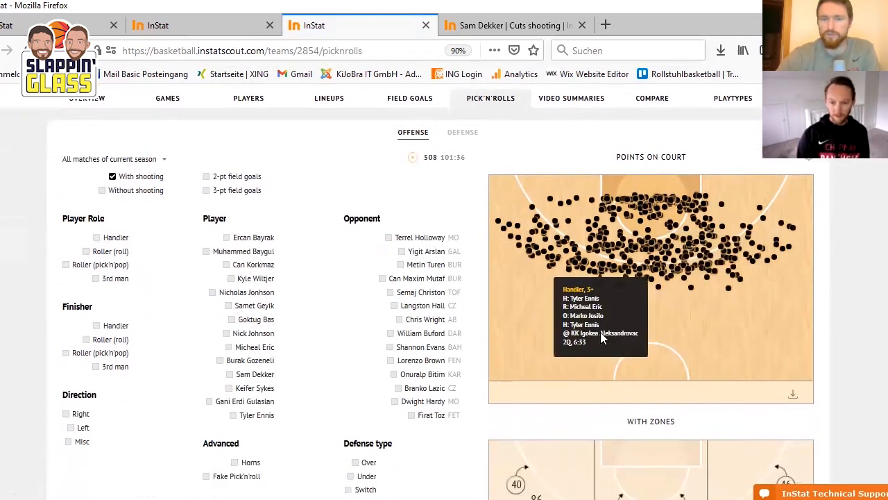
scroll(597, 366, down, 5)
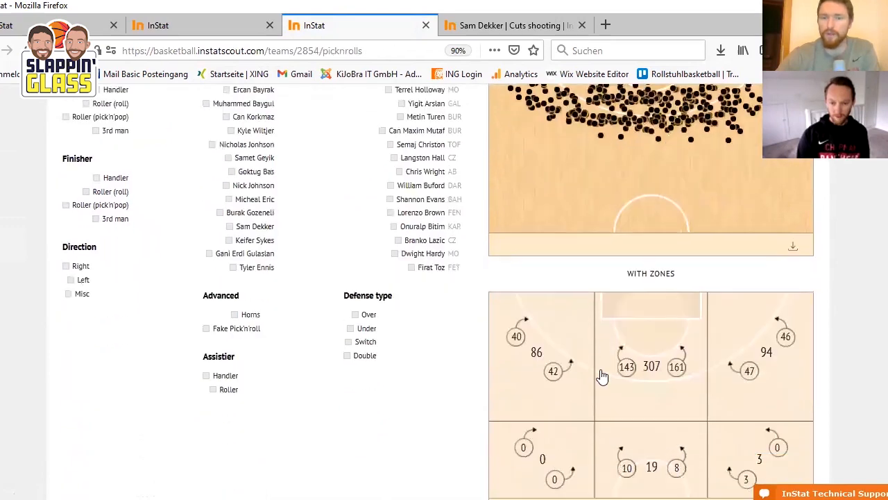
scroll(600, 381, down, 1)
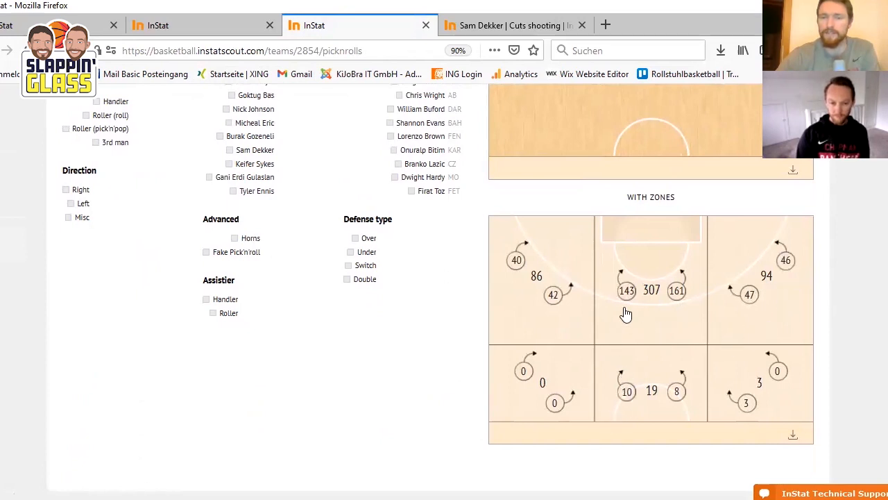
click(554, 297)
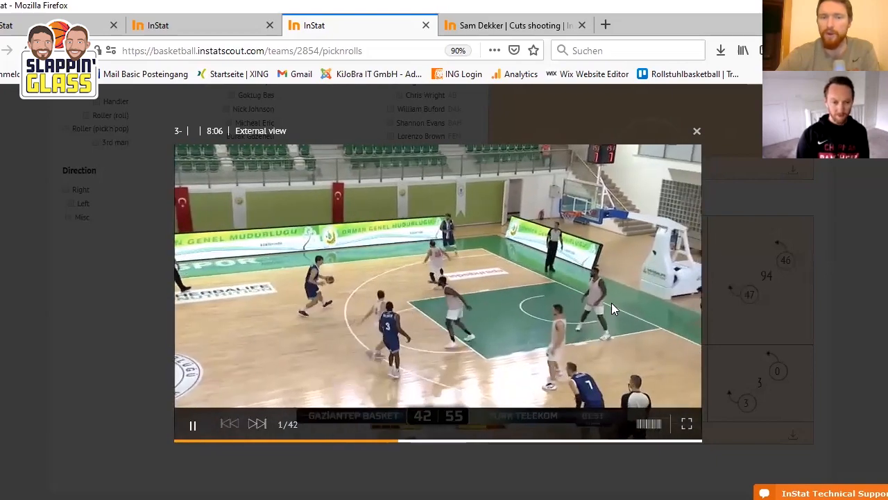
click(696, 132)
Step: Filter the offensive pick'n'rolls to Sam Dekker in the player roles Roller (roll) and Roller (pick'n'pop)
scroll(422, 370, up, 2)
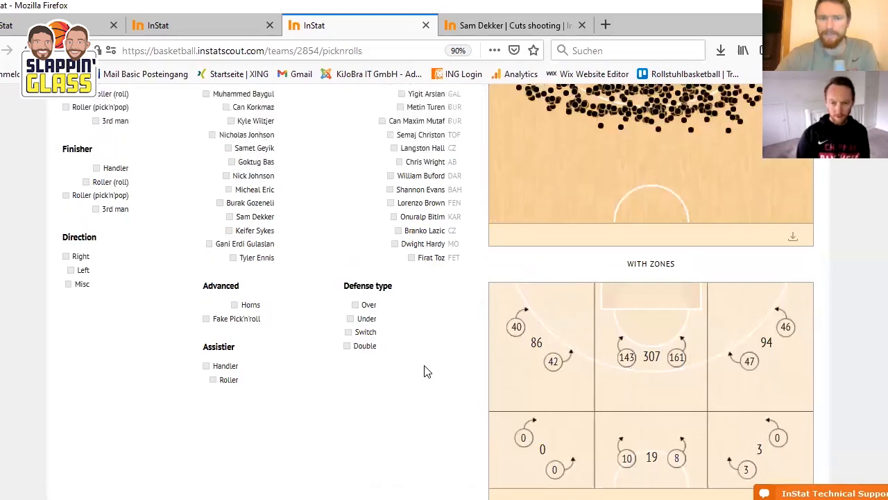
scroll(367, 345, up, 2)
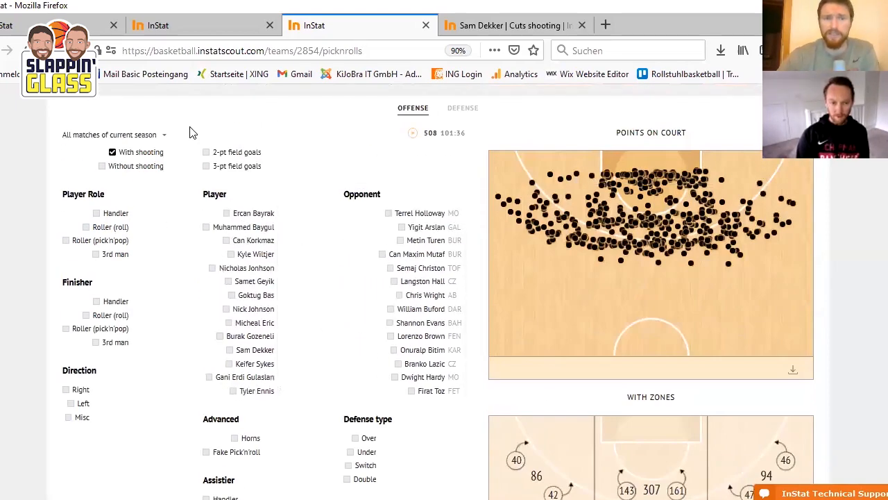
click(219, 351)
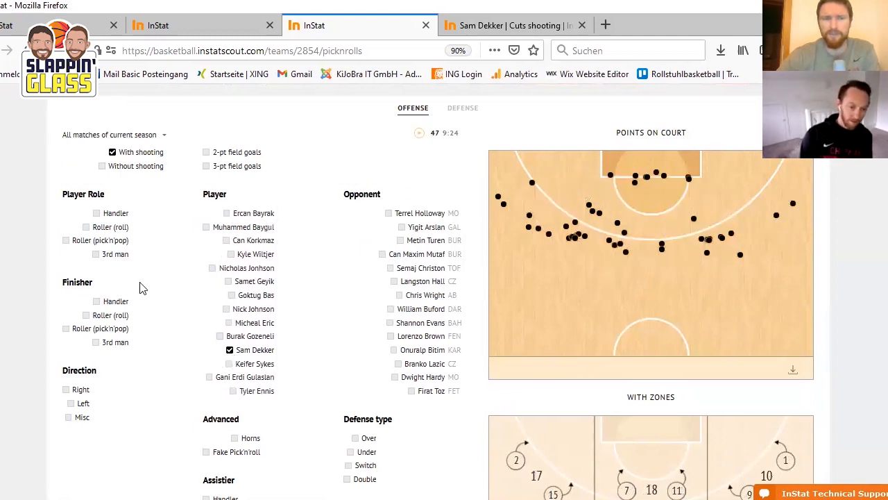
click(86, 228)
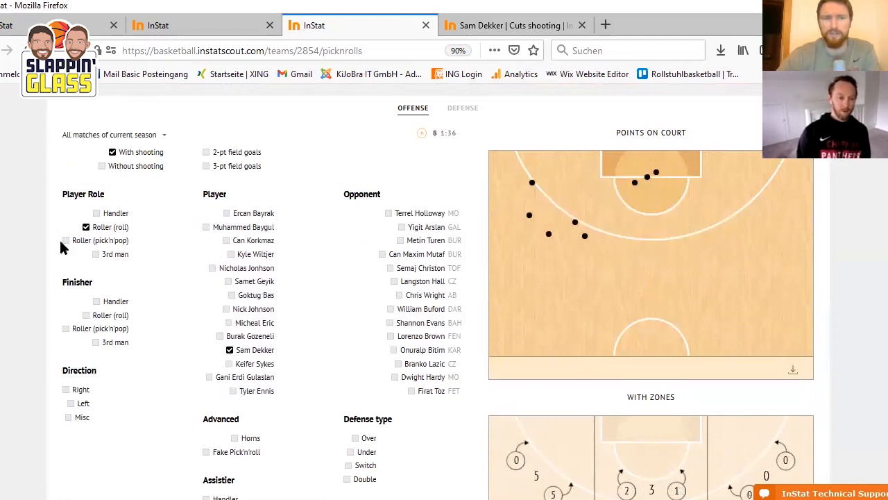
click(66, 241)
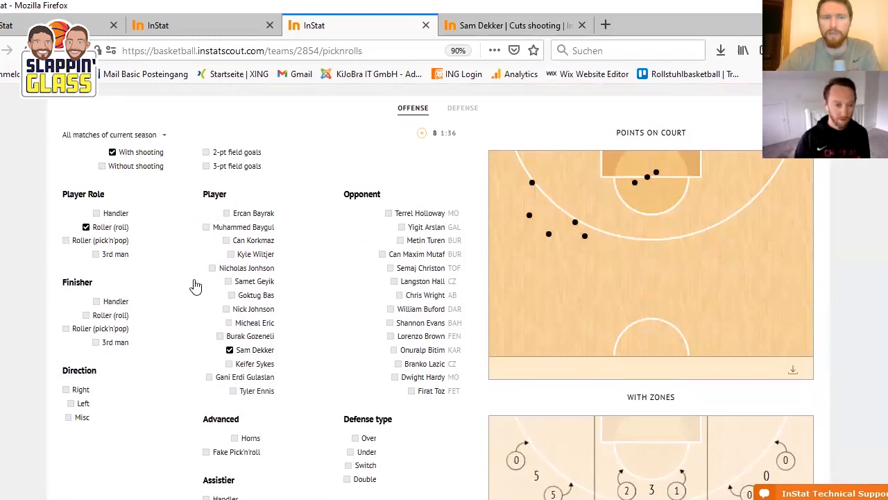
Step: Watch the filtered roller clip going toward the middle from the left wing zone, pause it and close the player
scroll(741, 307, down, 2)
scroll(677, 206, up, 2)
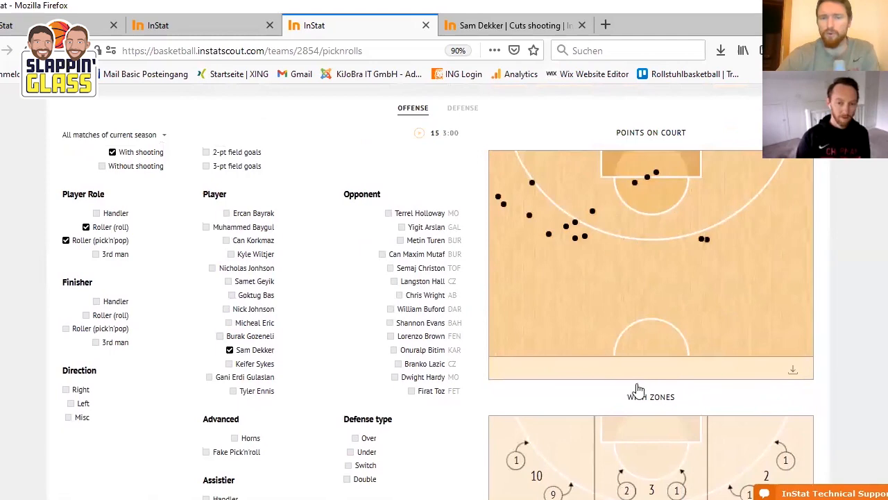
scroll(636, 388, down, 4)
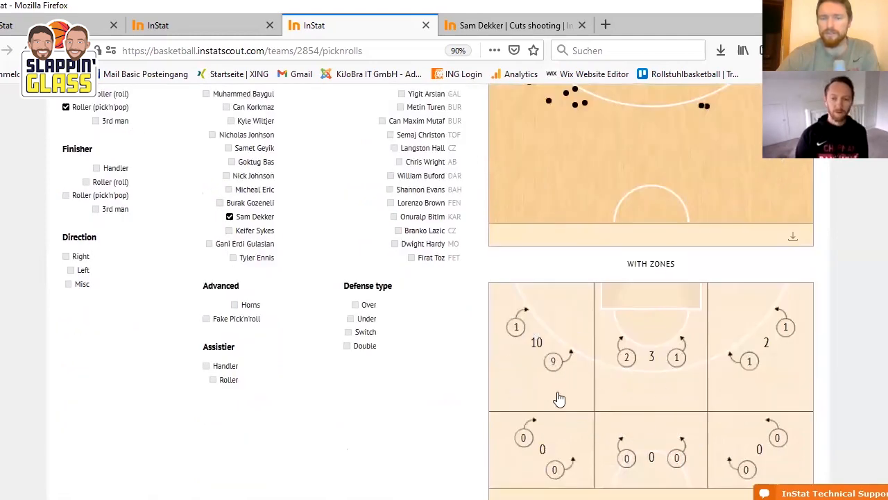
click(554, 363)
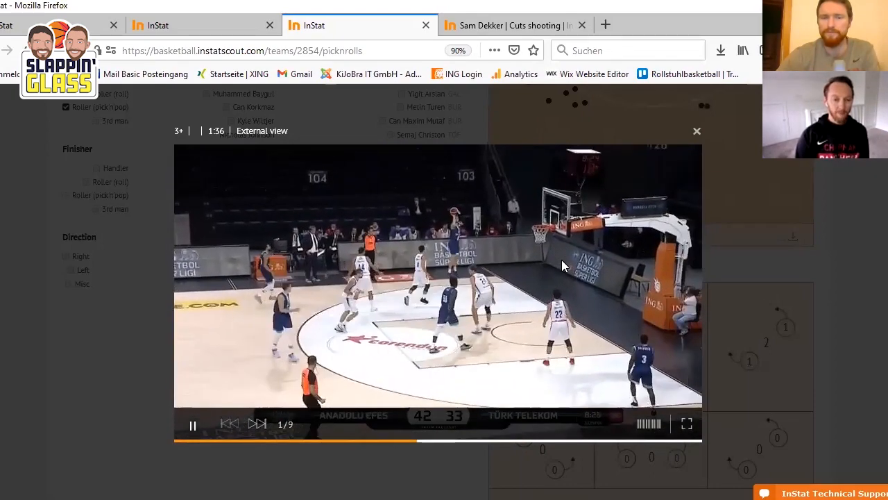
click(193, 428)
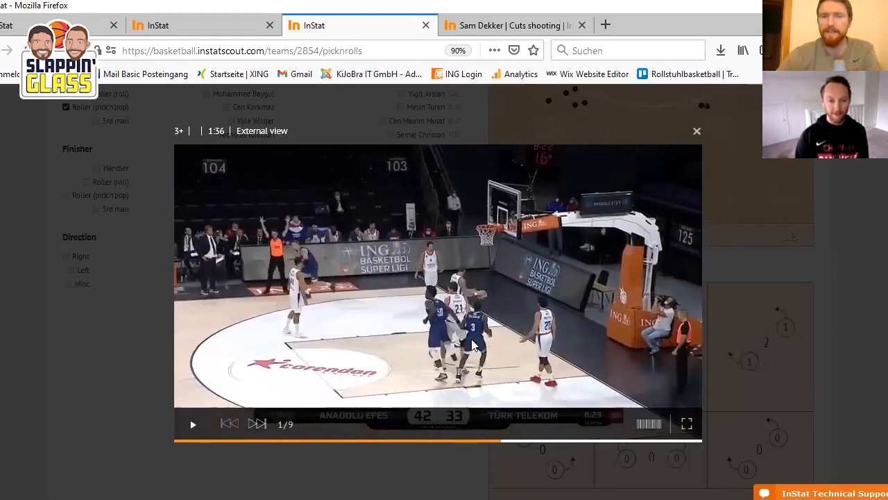
click(697, 133)
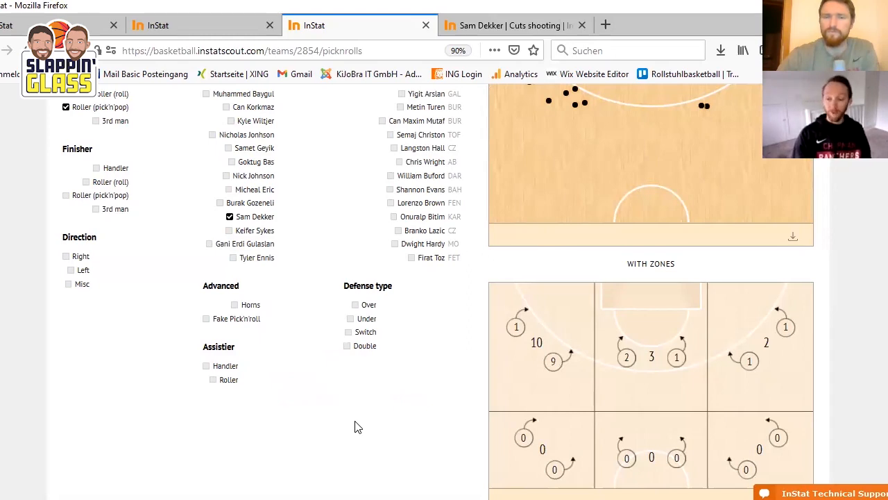
Step: Switch the team's pick'n'rolls to defense and limit them to the last 3 matches
scroll(357, 427, up, 1)
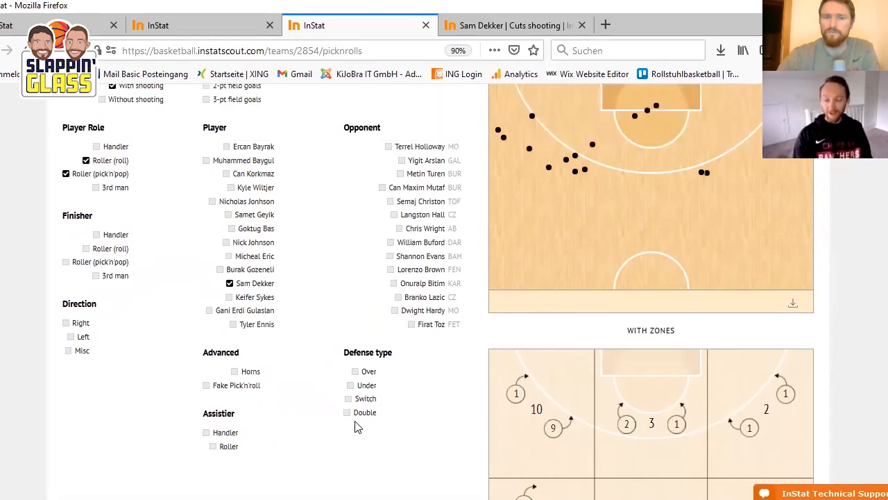
scroll(355, 427, up, 2)
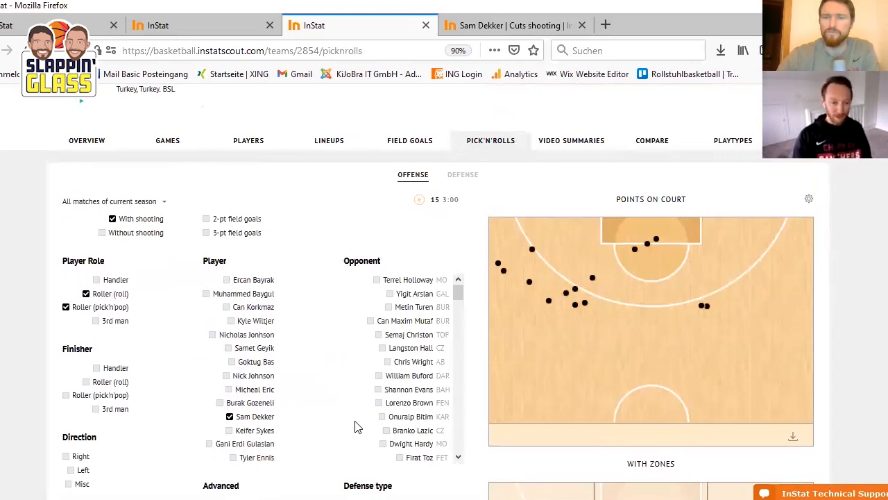
scroll(355, 428, down, 1)
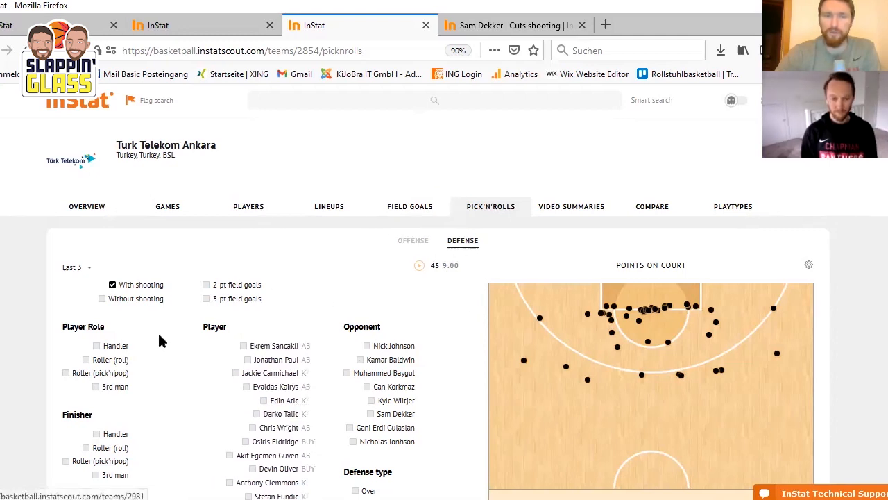
Step: Watch the defensive pick'n'roll clip from the right-hand direction in the upper central zone, pause it and close the player
scroll(109, 308, down, 2)
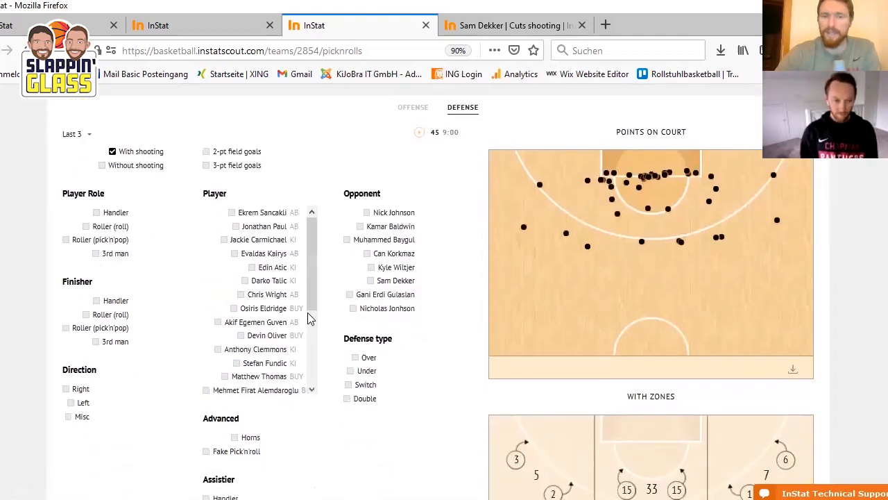
scroll(459, 361, down, 2)
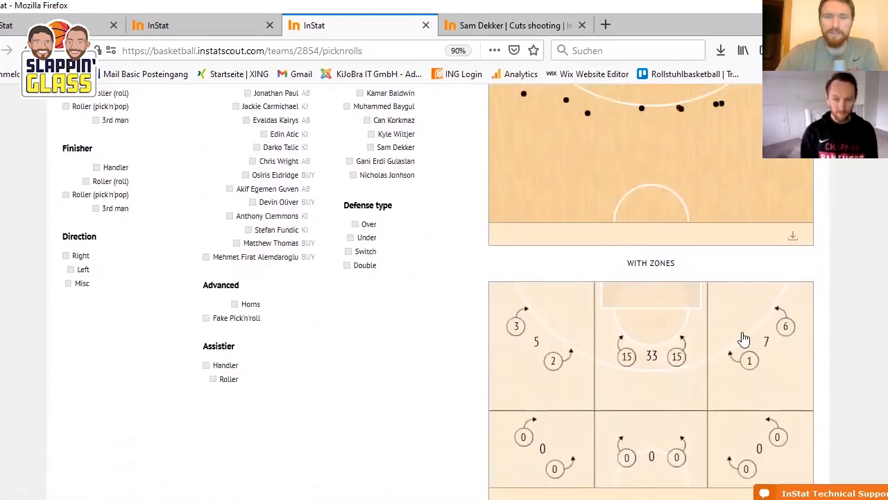
click(674, 361)
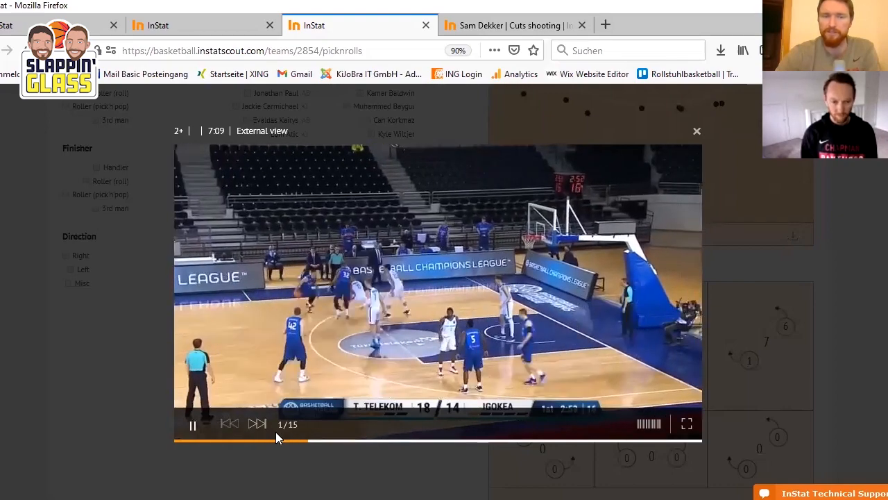
click(195, 428)
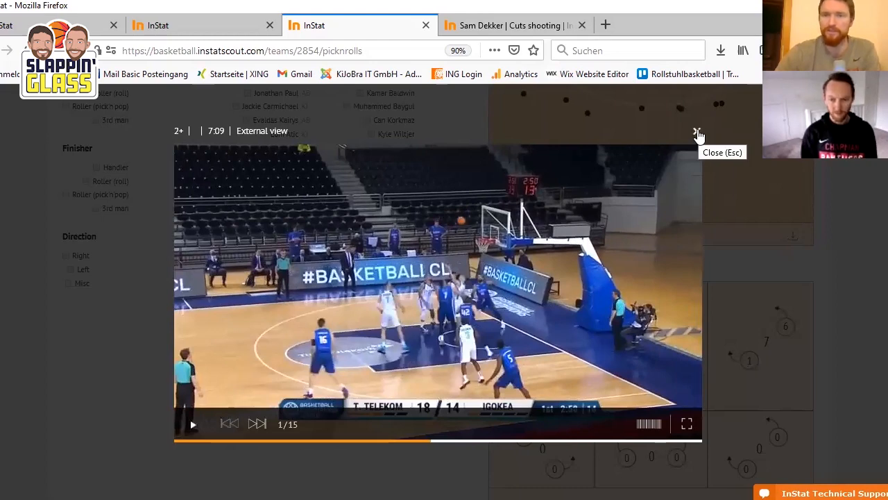
click(697, 133)
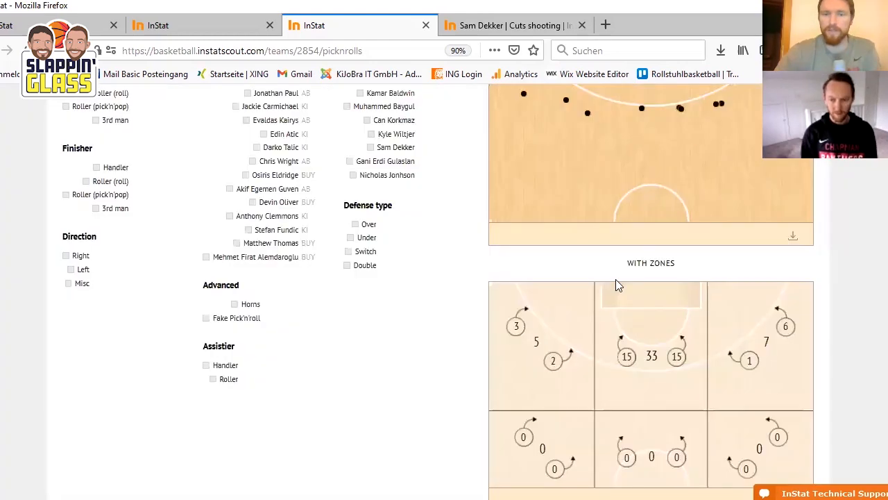
Step: Filter the defensive pick'n'rolls to the Under defense type and review the remaining shots
click(350, 237)
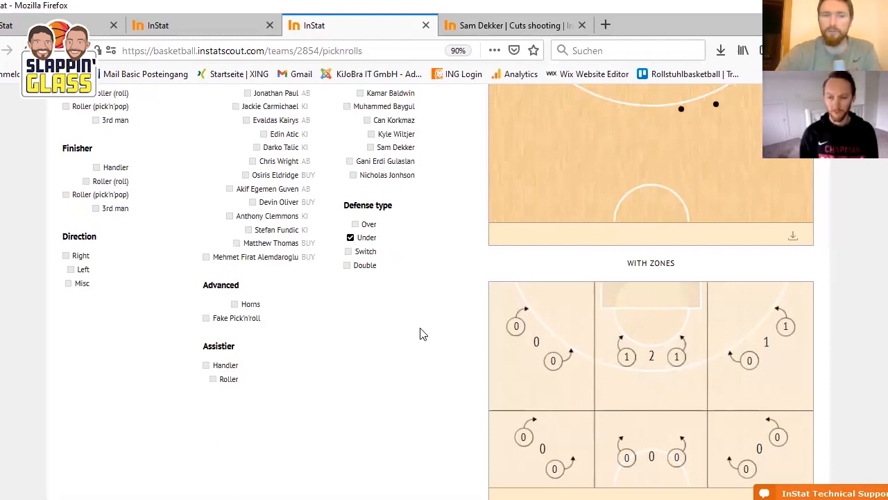
scroll(420, 344, up, 3)
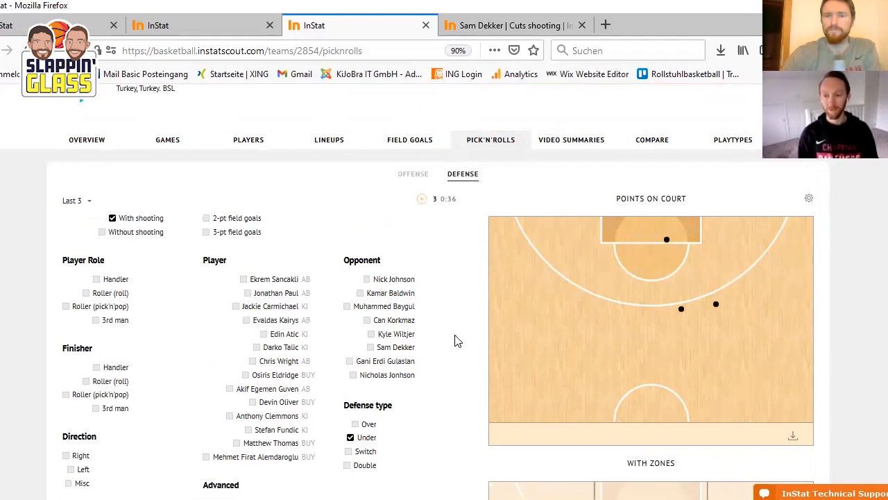
Step: Open the team's video summaries and set the Hand offs offensive action to Receives the ball
click(588, 141)
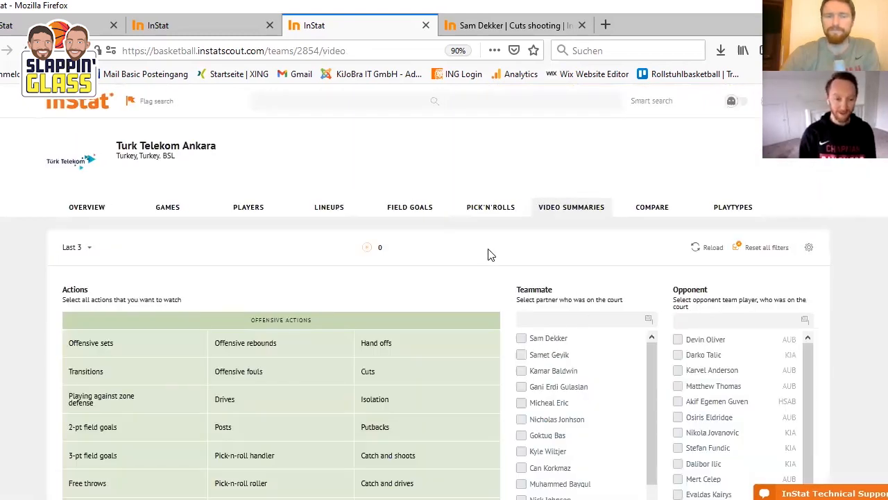
scroll(416, 278, down, 1)
click(414, 281)
scroll(452, 278, down, 2)
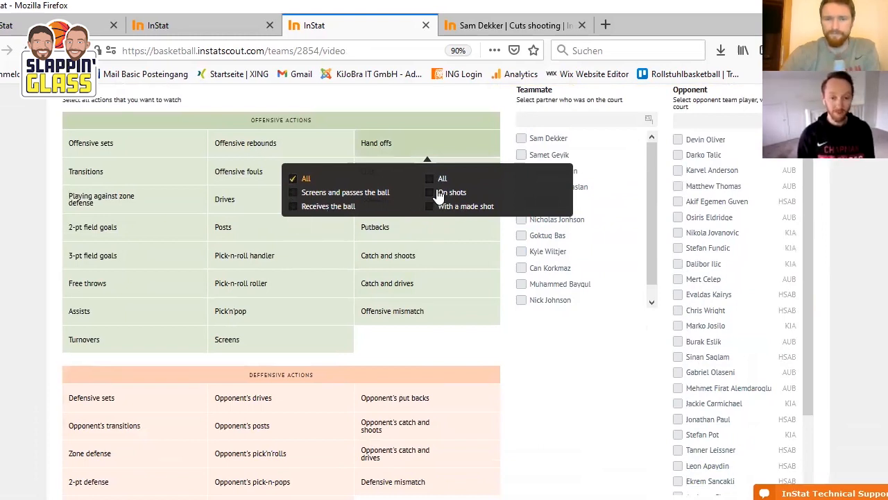
click(294, 206)
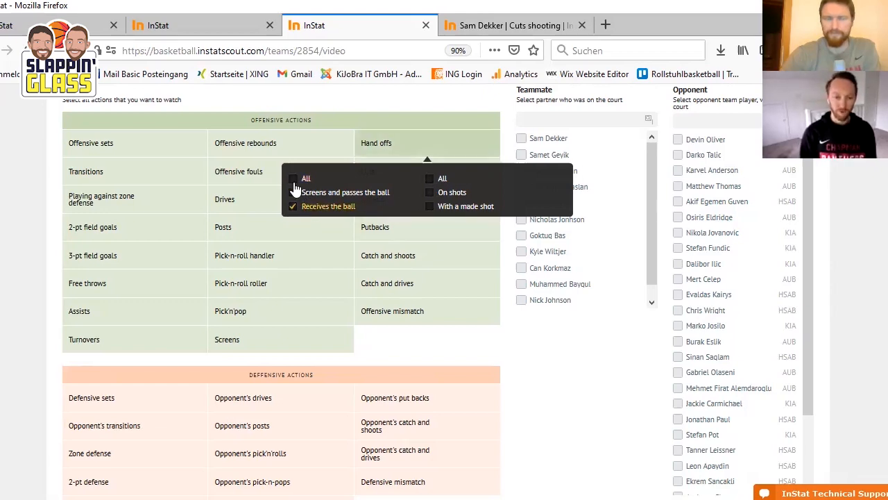
scroll(576, 291, up, 3)
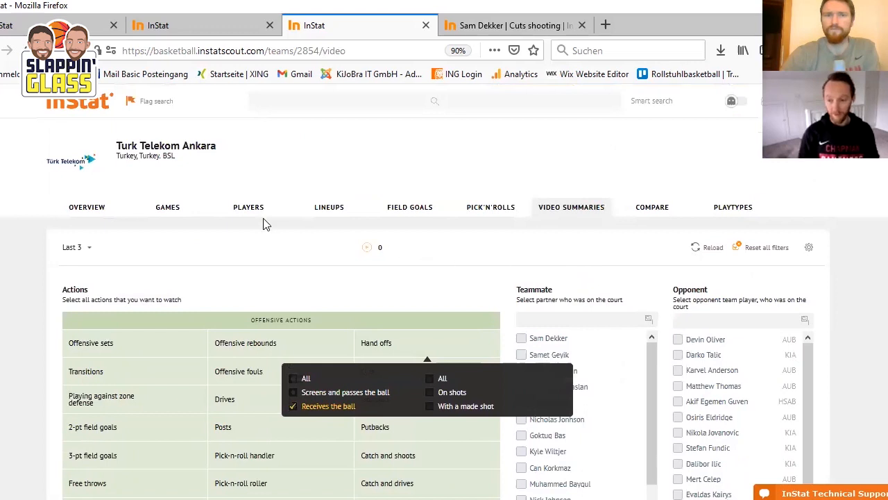